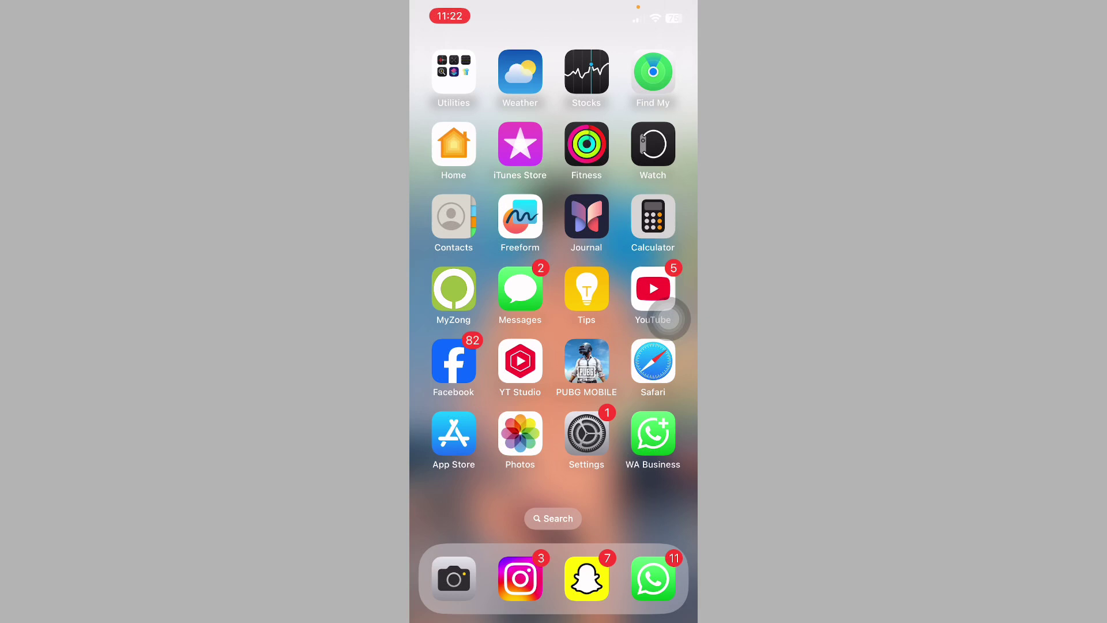
- Launch the Settings app from the home screen and enter General
click(587, 435)
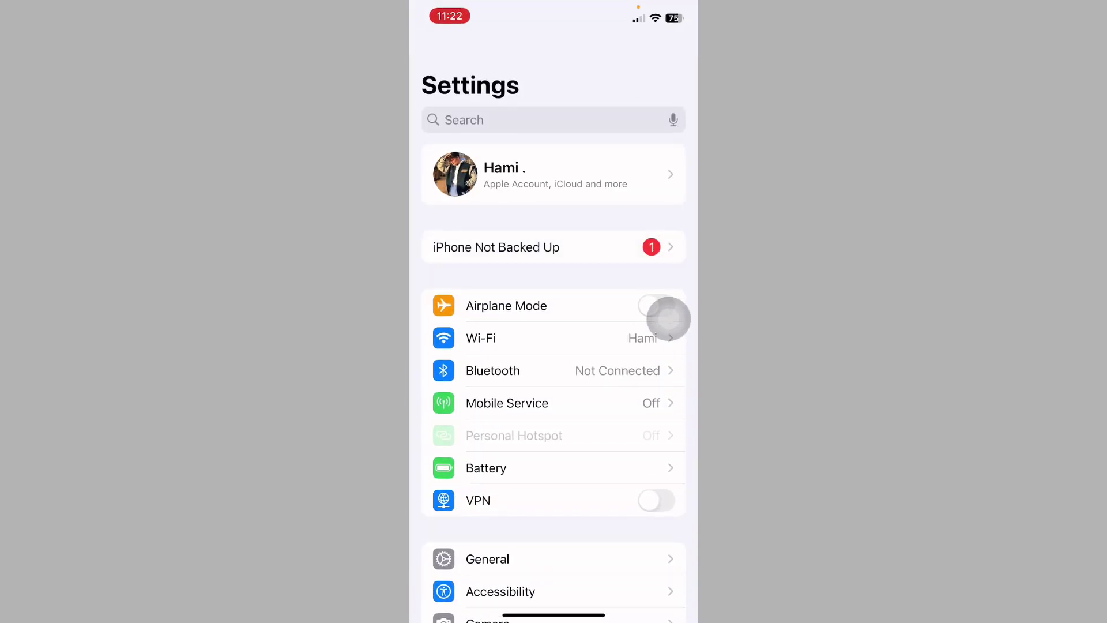
click(658, 337)
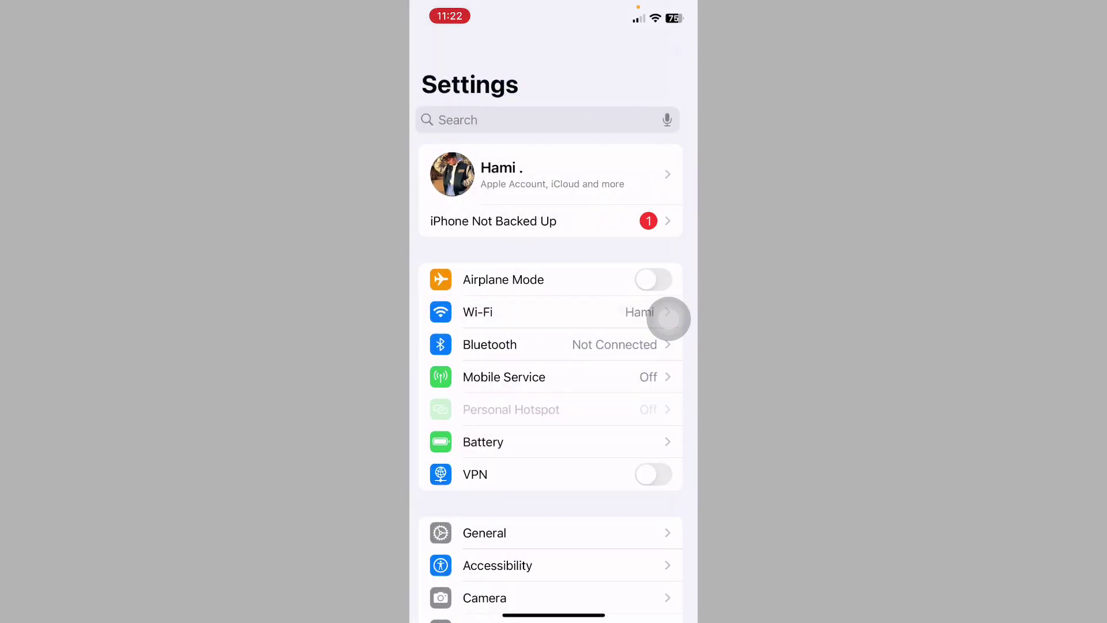
- Confirm iOS 18.5 has no pending update and the VPN shows no active connection
click(554, 533)
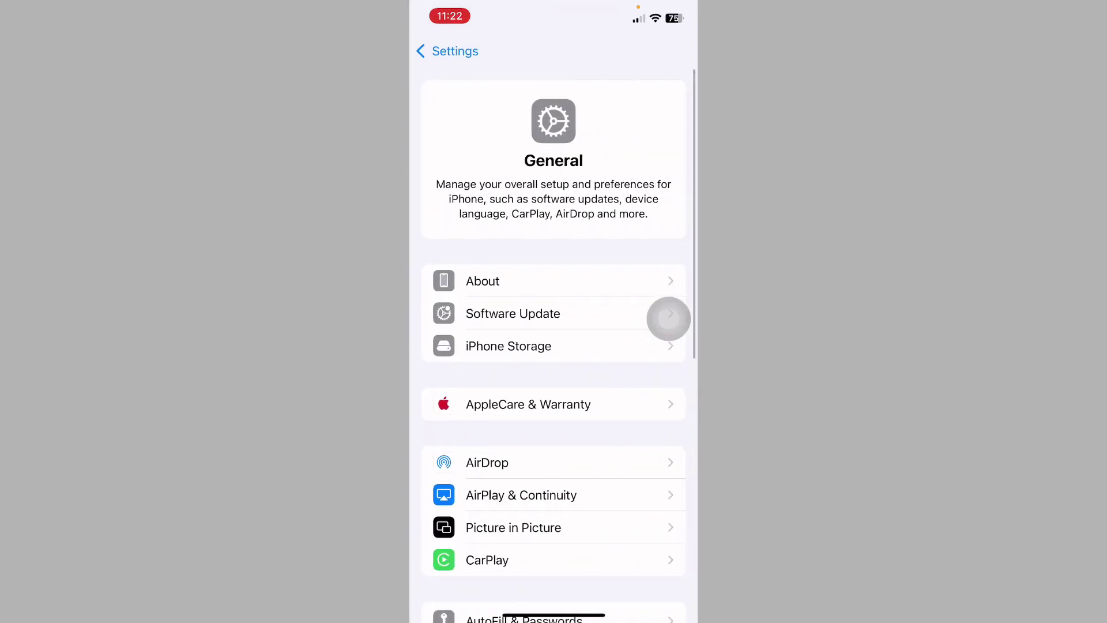
click(668, 313)
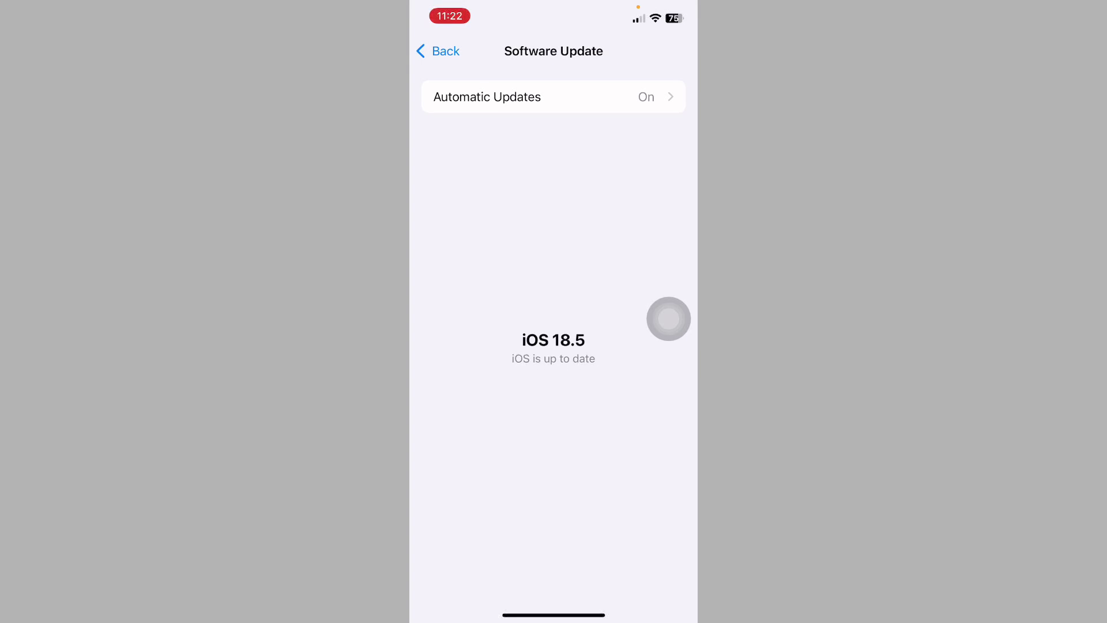
click(436, 51)
scroll(554, 346, down, 6)
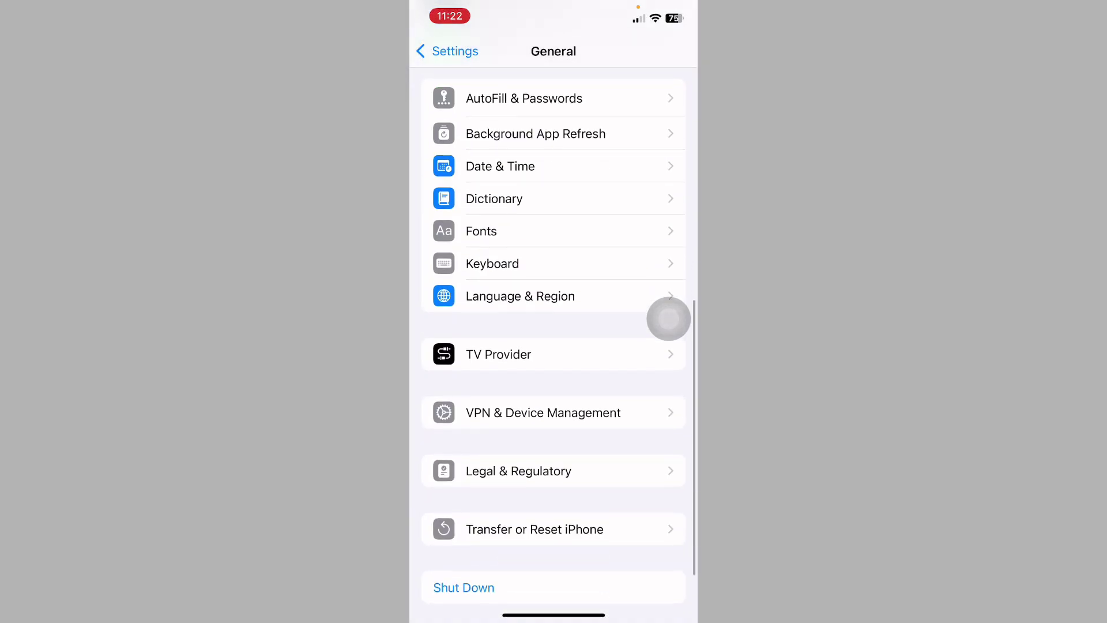
click(544, 409)
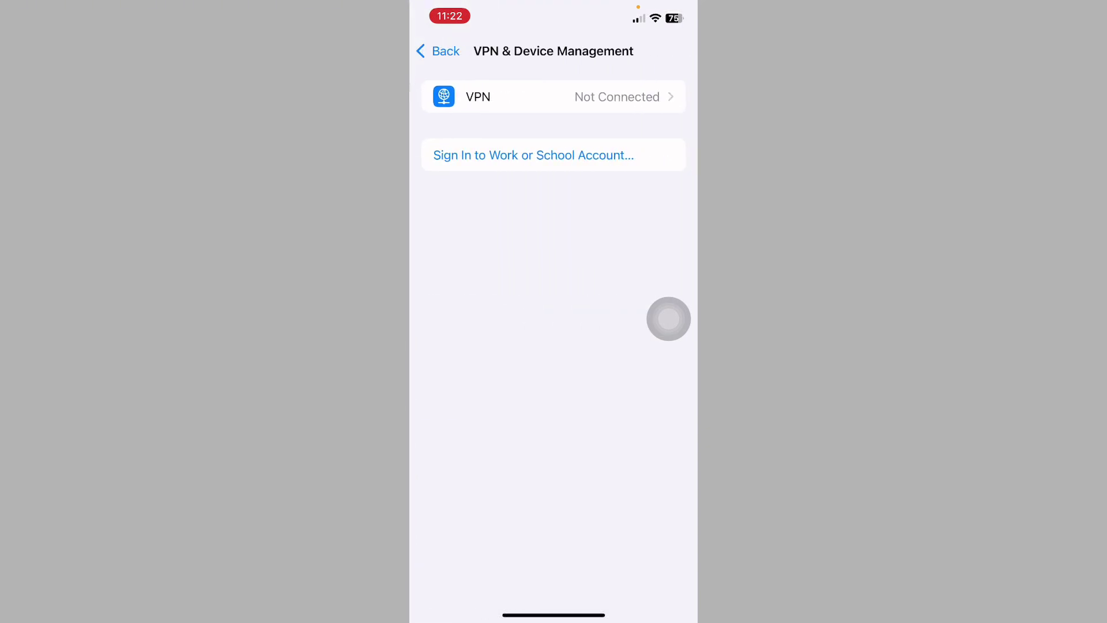
click(554, 96)
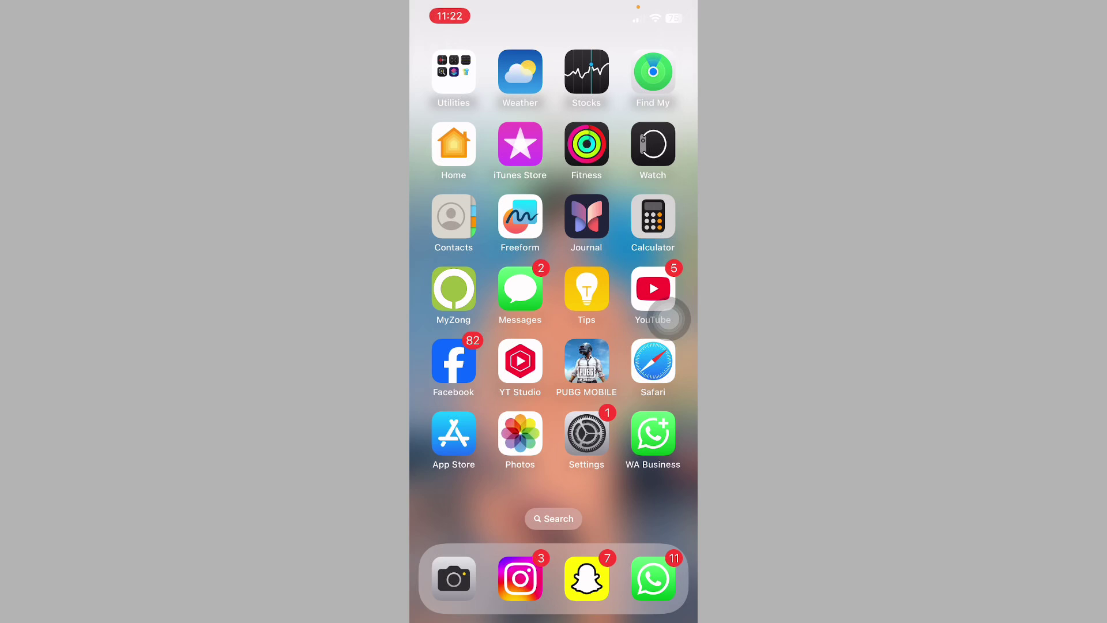
- Search the App Store for Snapchat, fixing a mistyped letter in the query
click(453, 434)
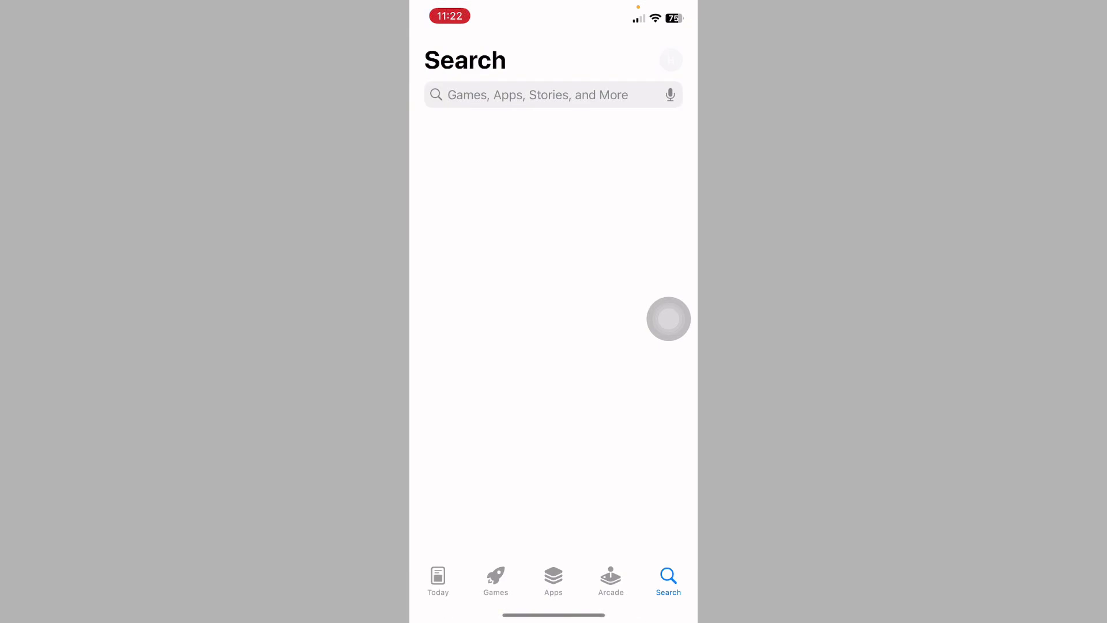
click(536, 95)
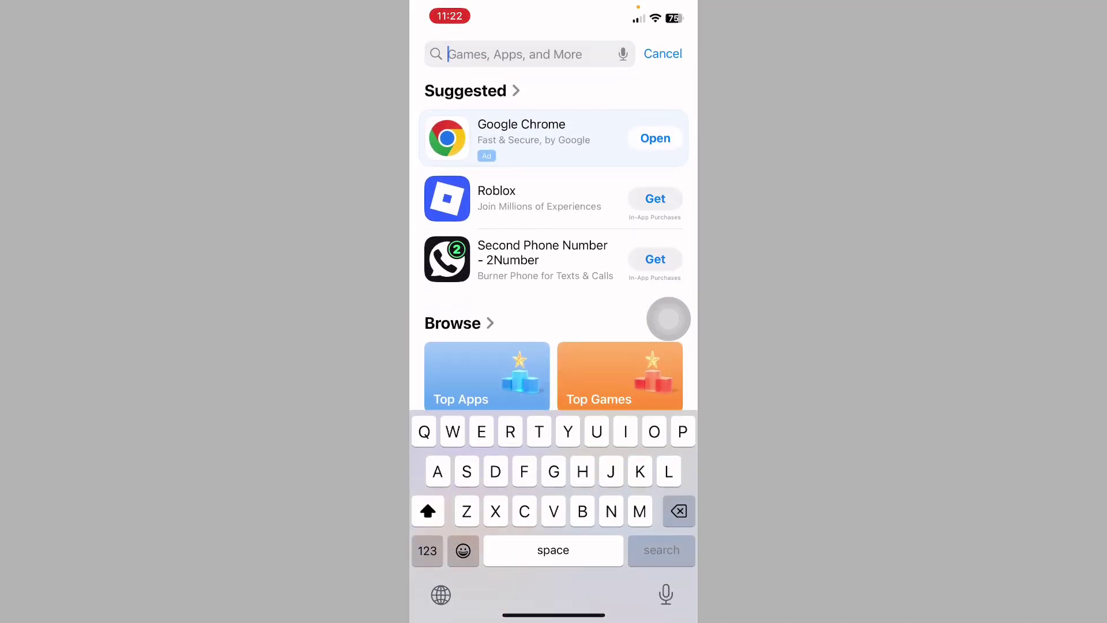
click(466, 469)
click(582, 470)
text(Sha)
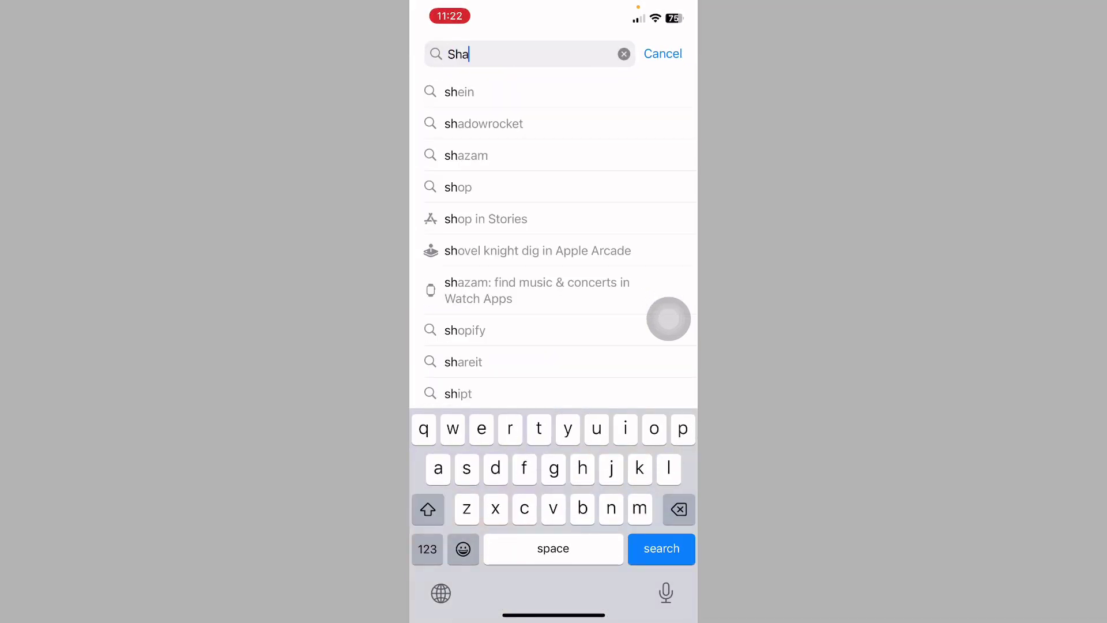
click(680, 508)
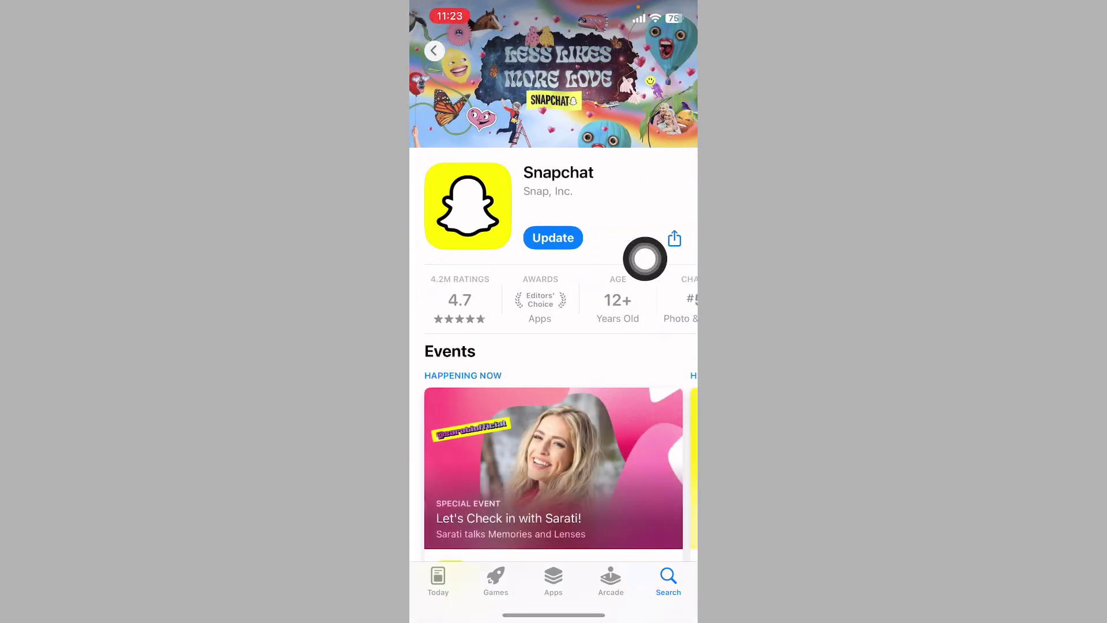
- Switch to Settings and verify Snapchat's camera, microphone and tracking permissions are allowed
drag(553, 615, 554, 390)
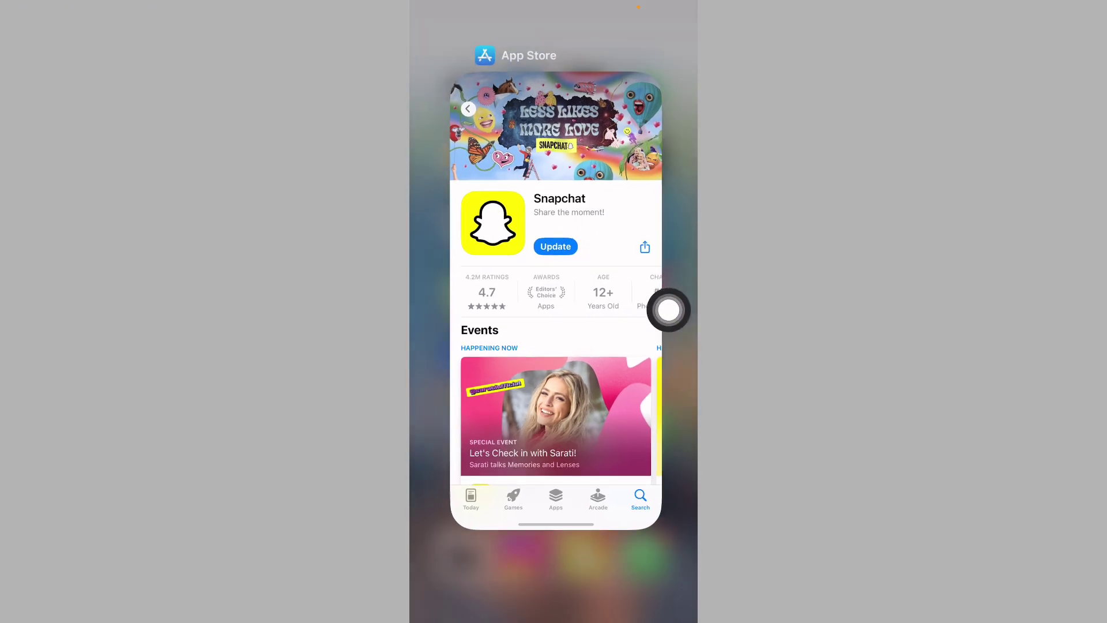
click(667, 309)
click(588, 433)
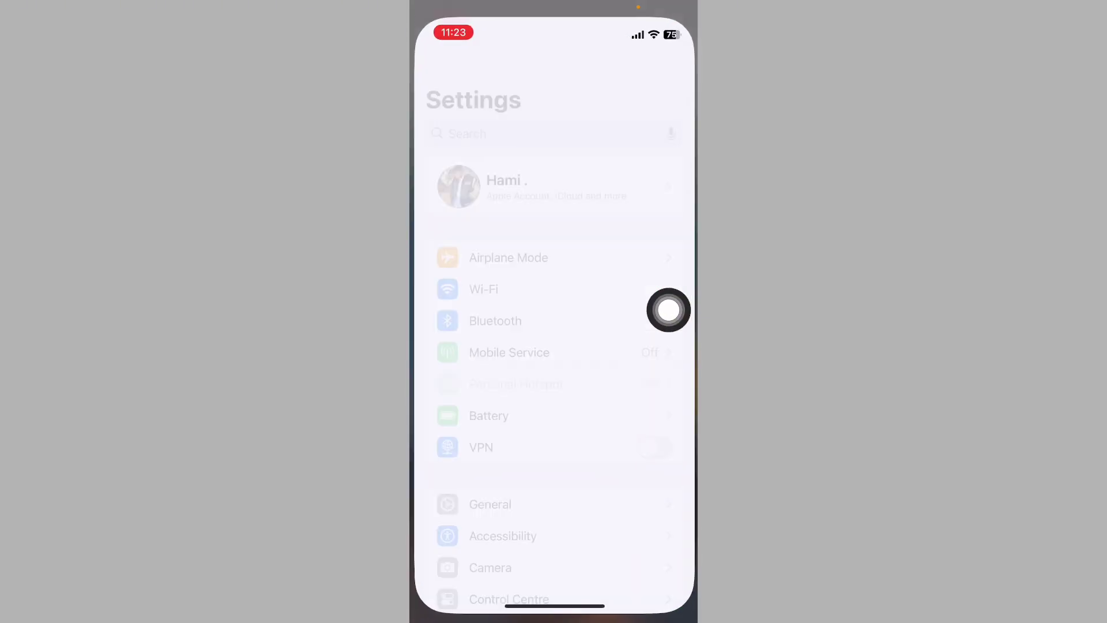
scroll(554, 346, down, 10)
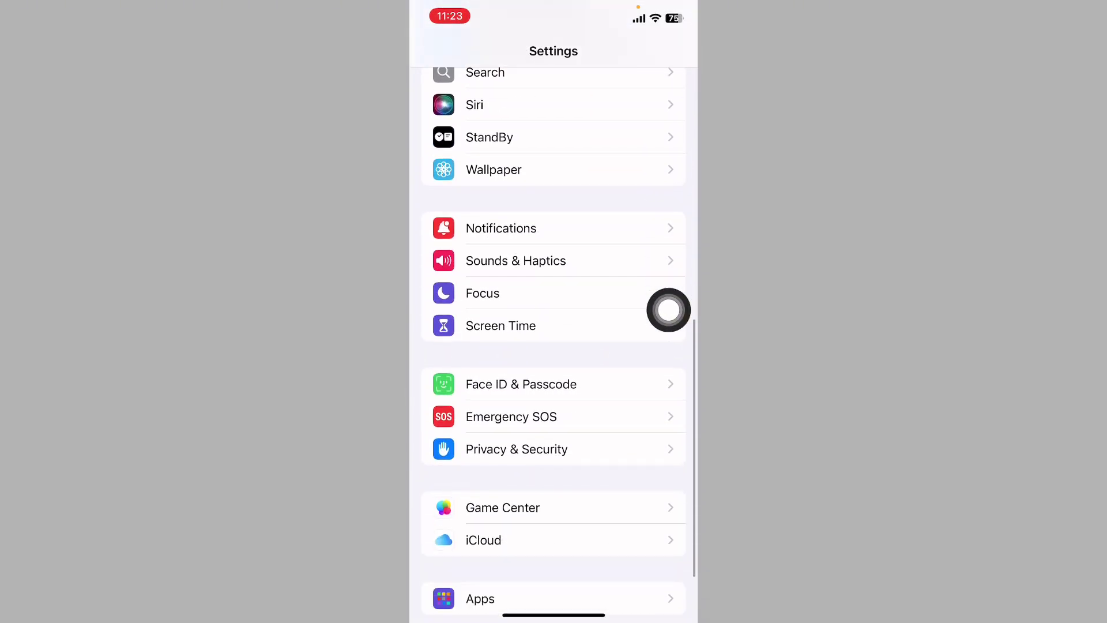
scroll(669, 309, down, 1)
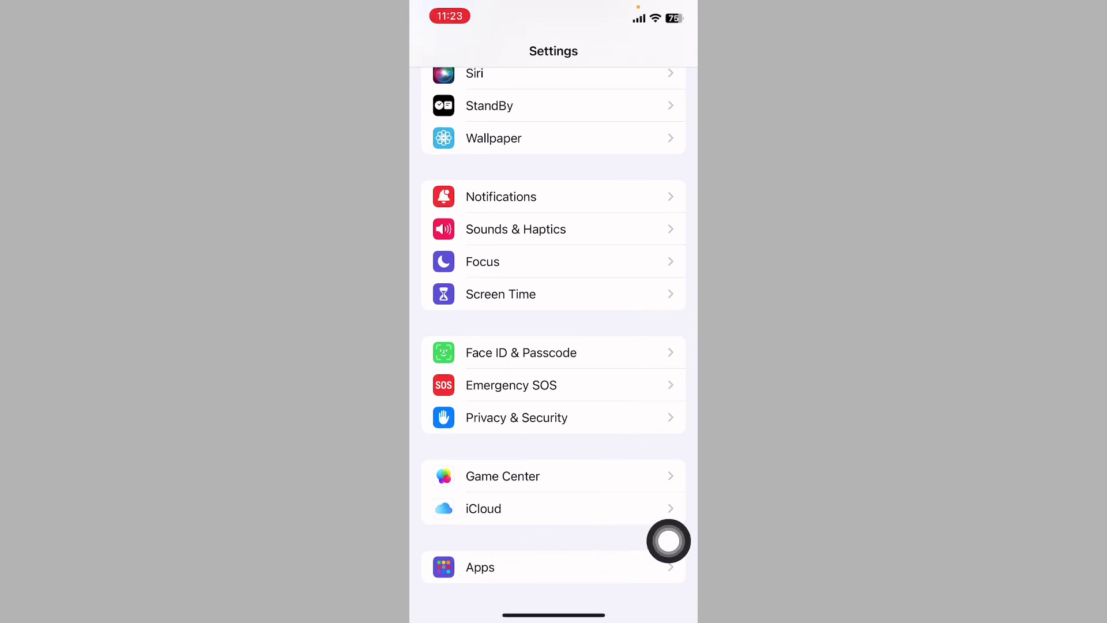
click(553, 566)
scroll(554, 346, down, 10)
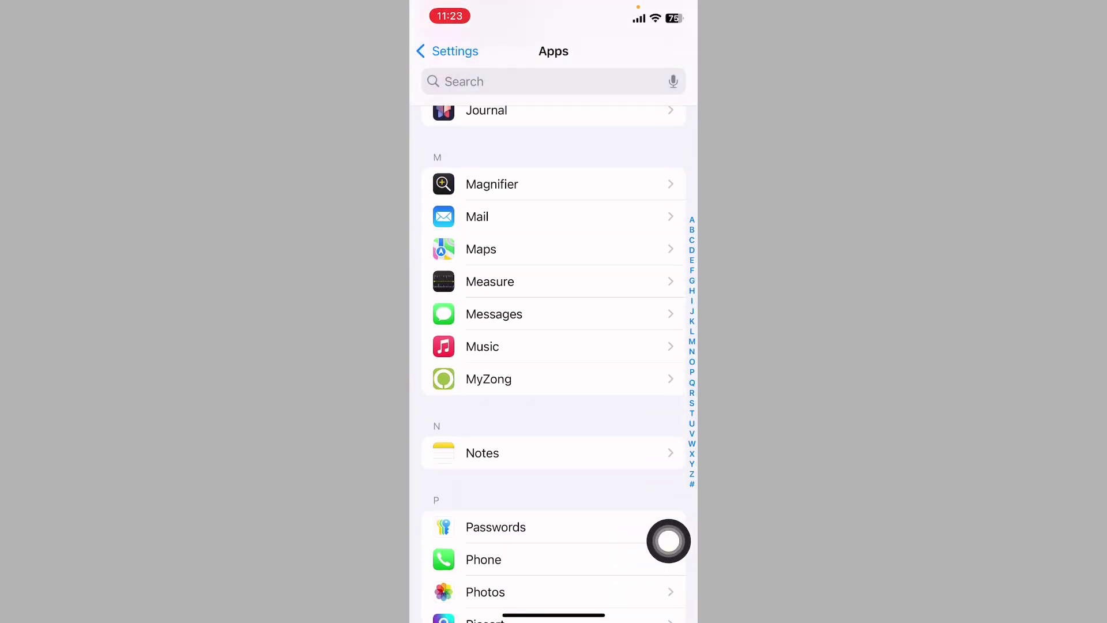
scroll(554, 347, down, 10)
scroll(554, 345, down, 5)
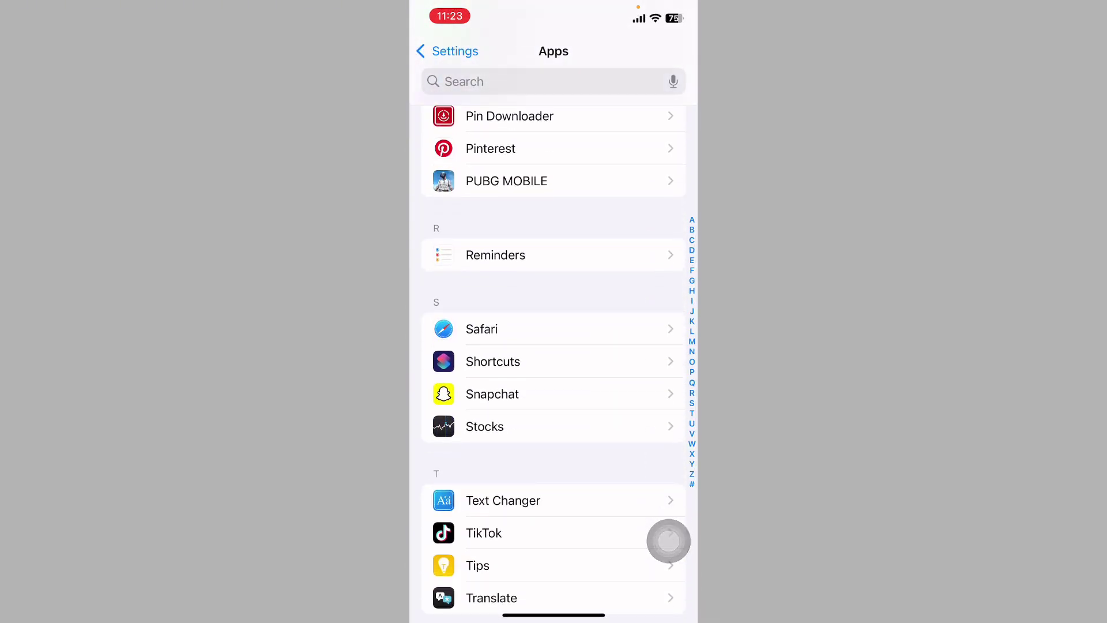
click(554, 393)
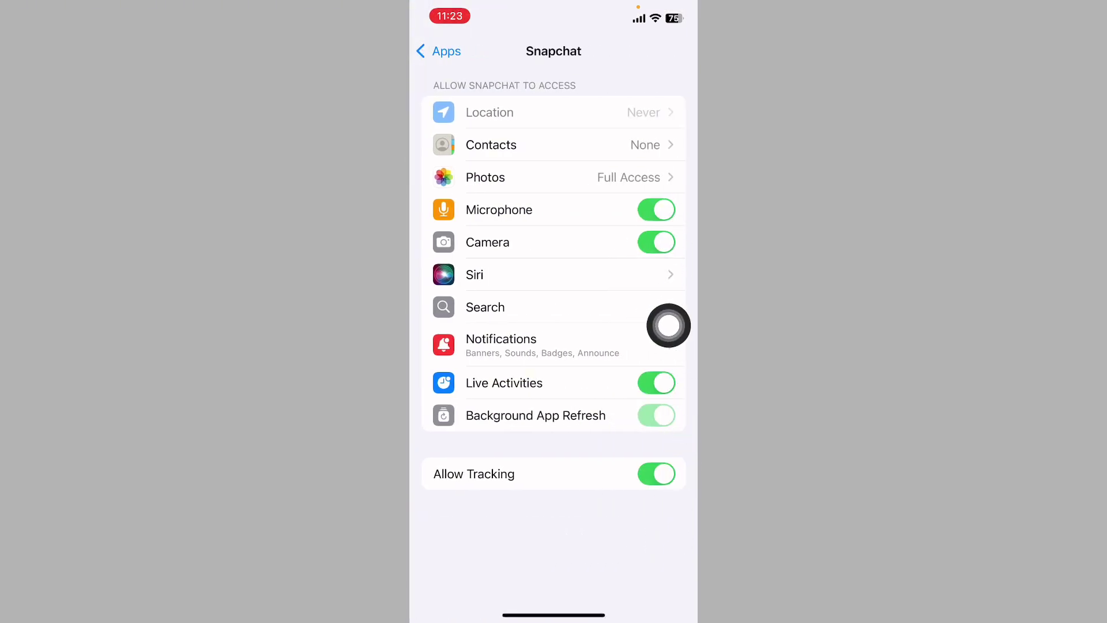
drag(554, 616, 553, 346)
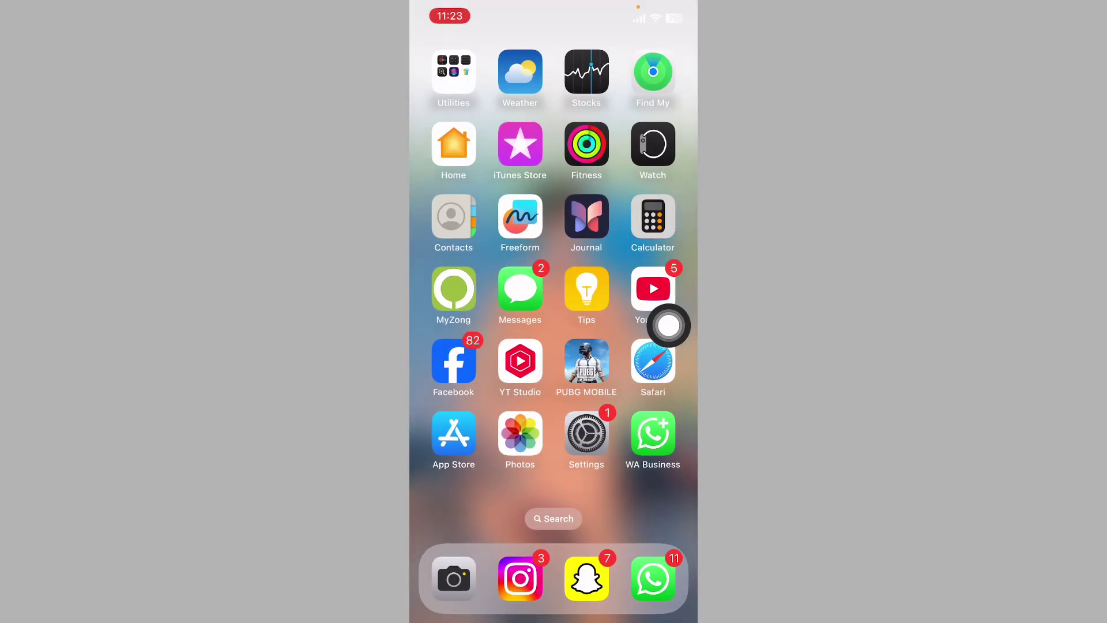
- Open Snapchat's 2.71 GB entry under General > iPhone Storage
click(586, 435)
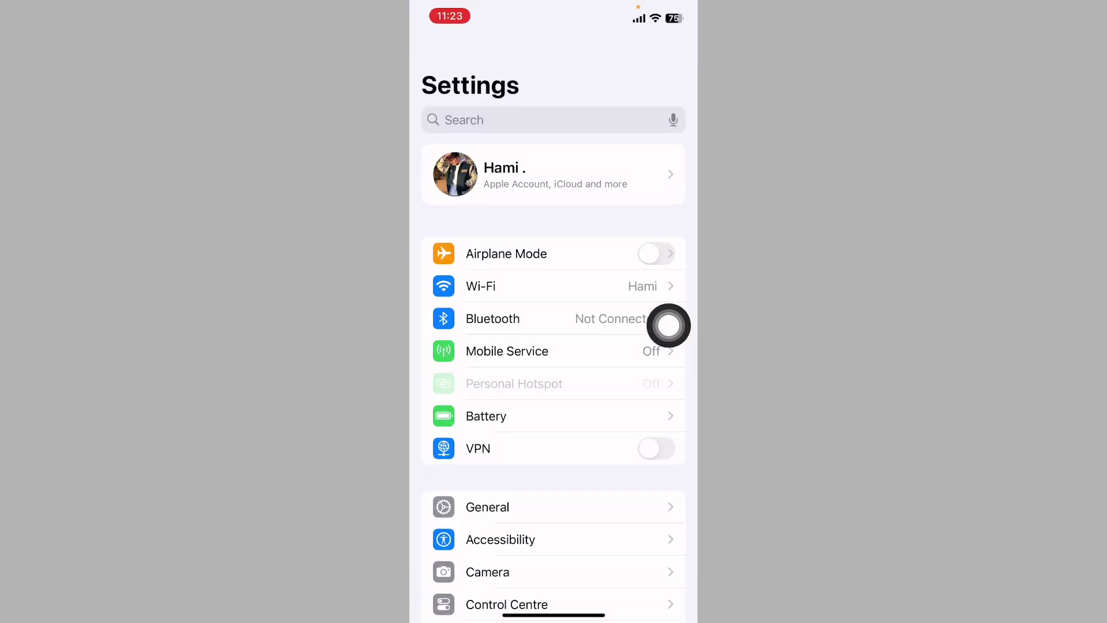
click(553, 559)
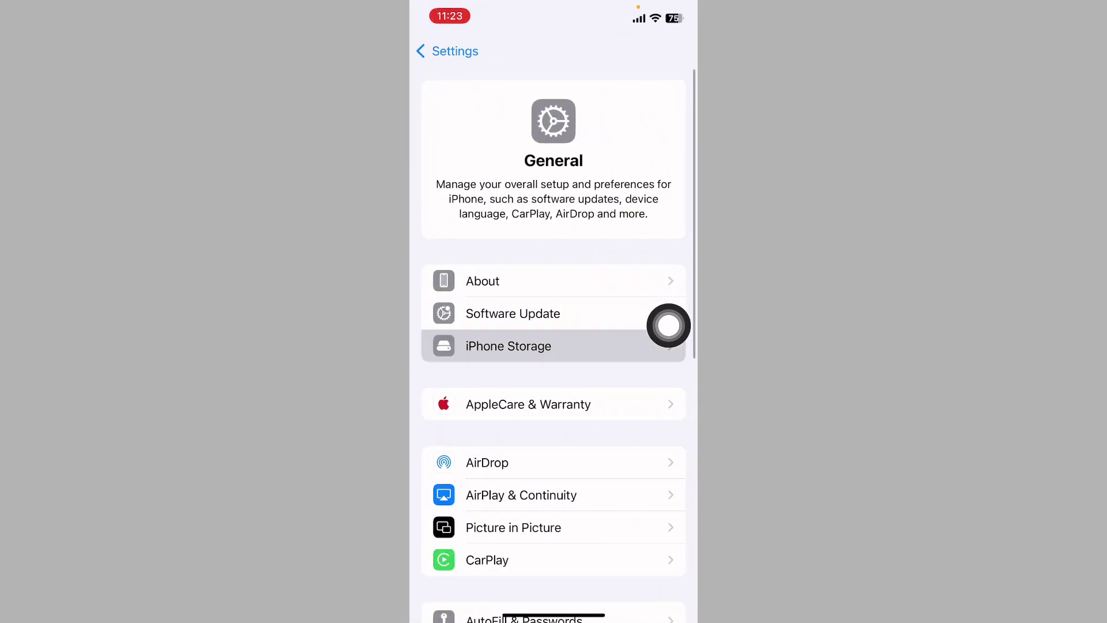
click(668, 346)
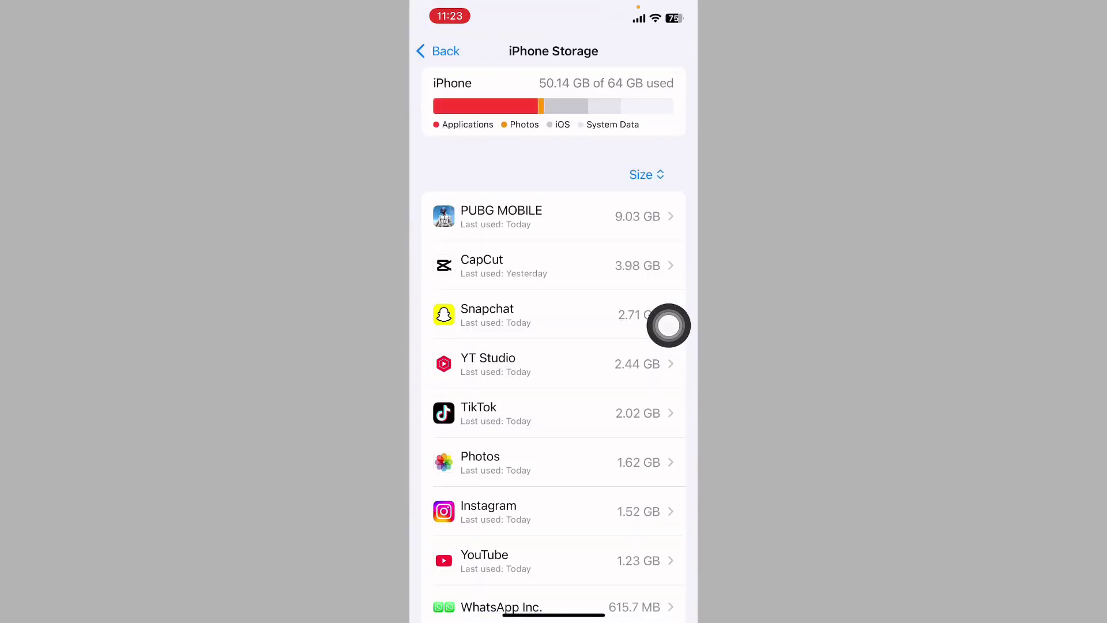
click(669, 324)
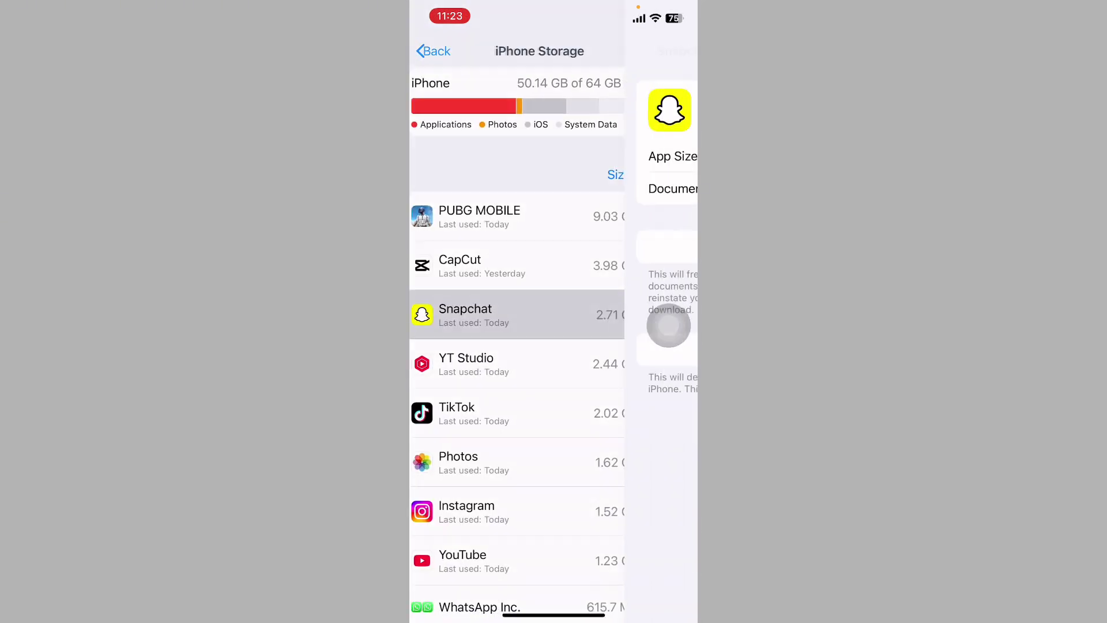